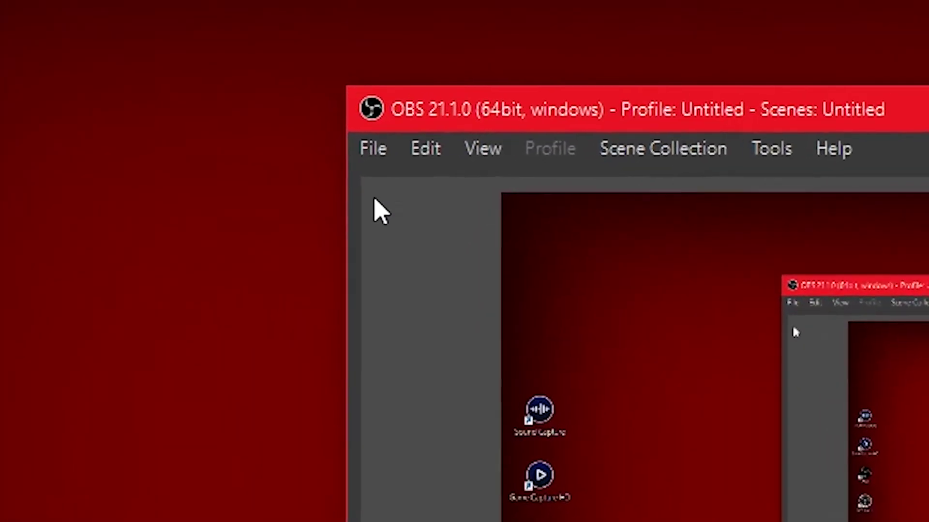
- Open the Stream settings and choose Streaming Services as the stream type with Twitch as the service
click(295, 116)
click(440, 245)
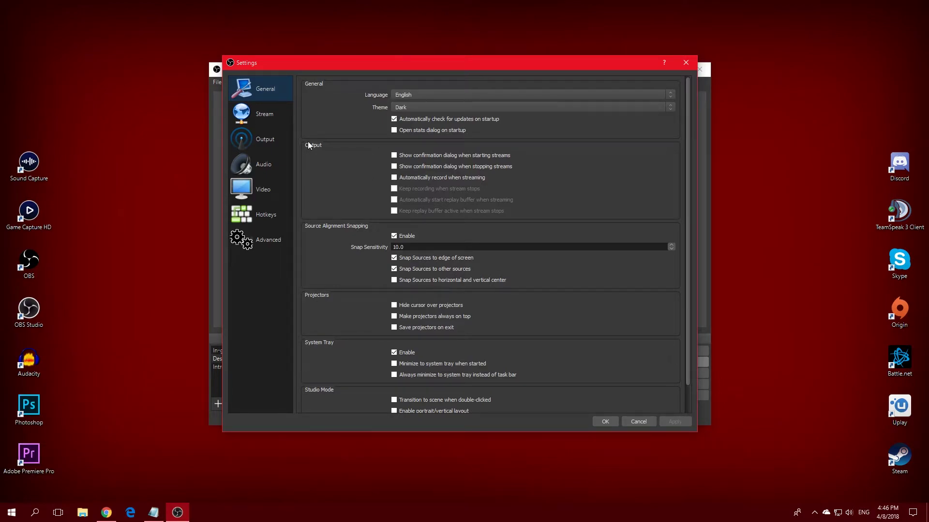
click(275, 115)
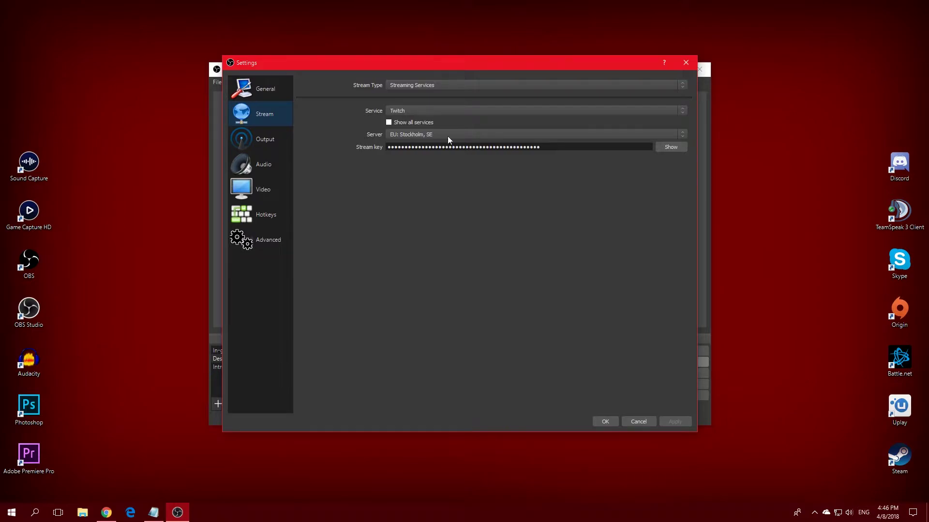
click(454, 86)
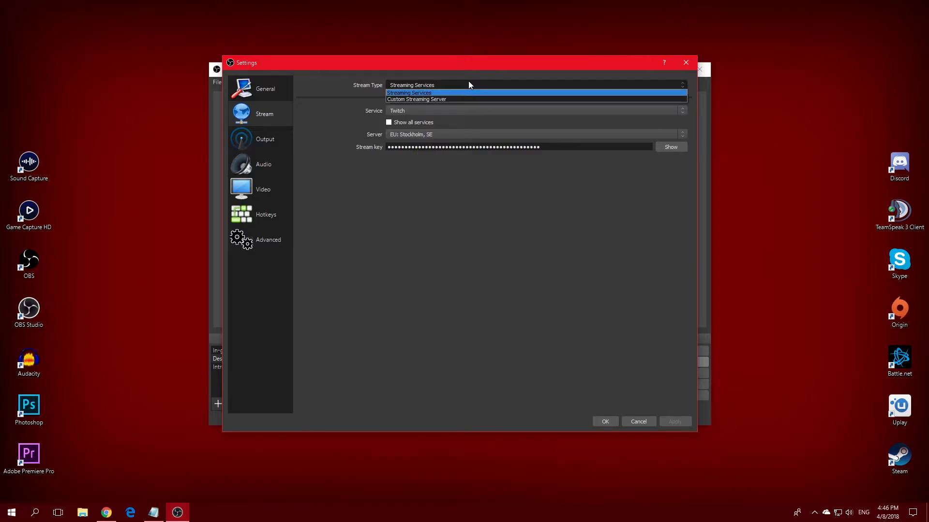
click(472, 85)
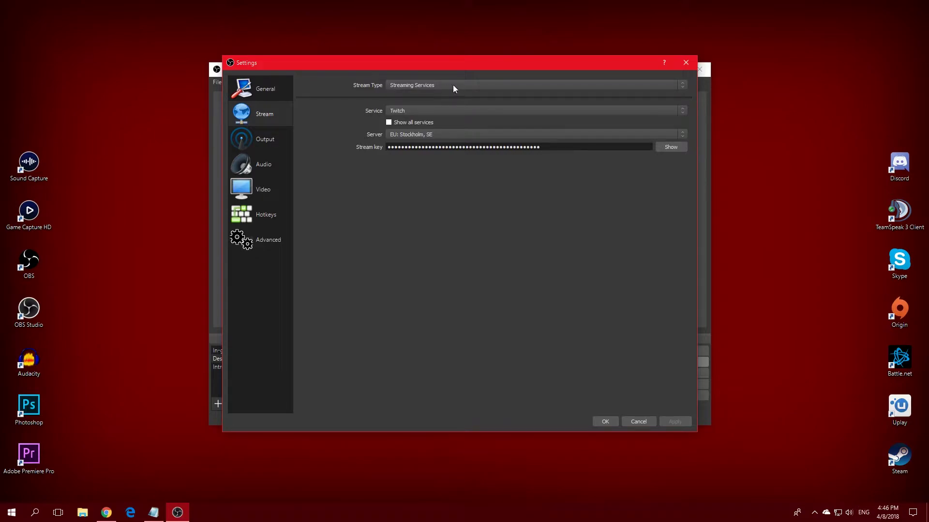
click(420, 111)
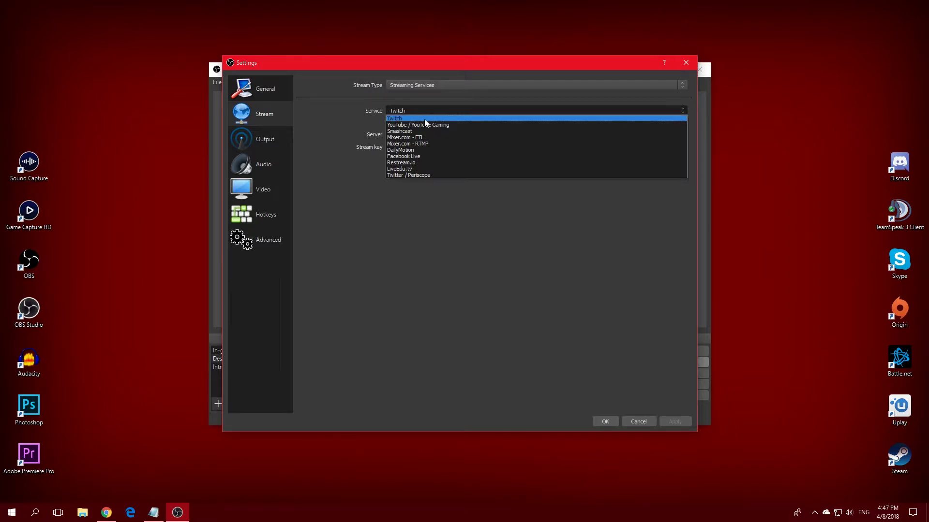
click(424, 119)
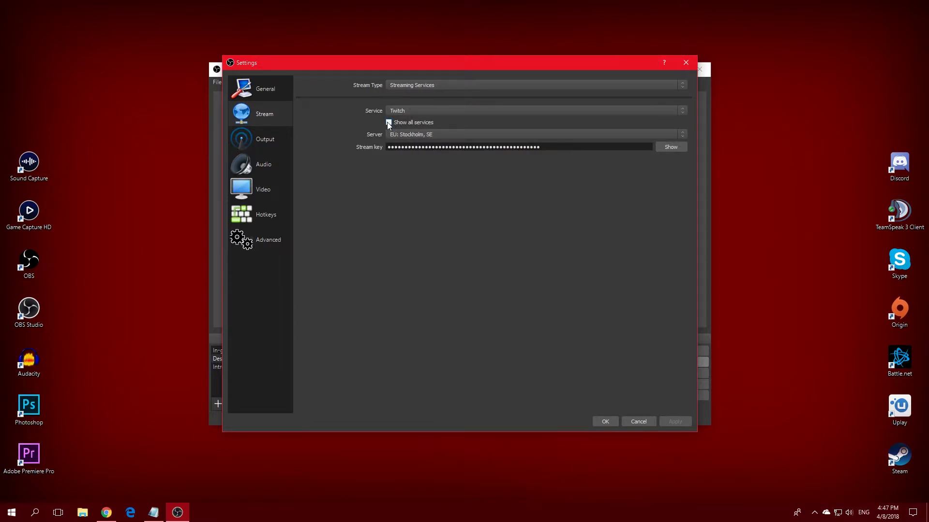
- Review the complete list of streaming services and the servers offered for Twitch
click(388, 123)
click(425, 111)
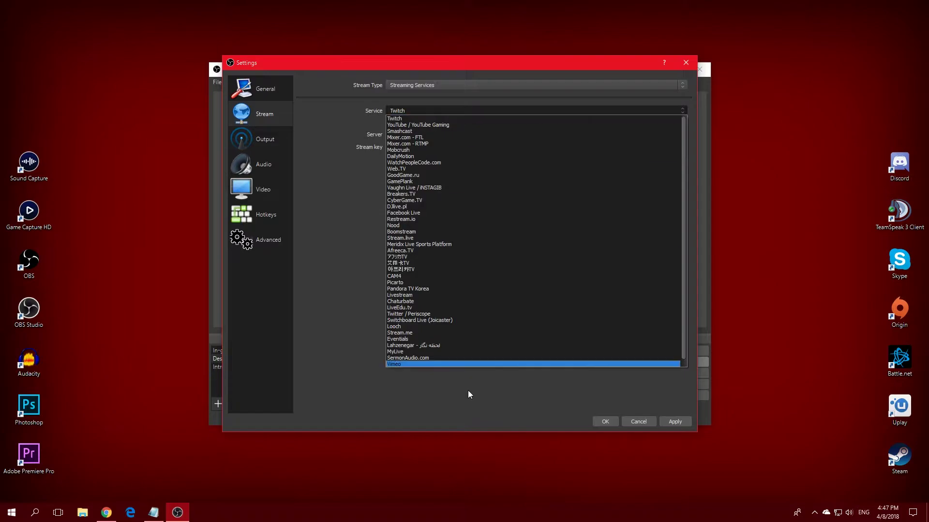
click(431, 111)
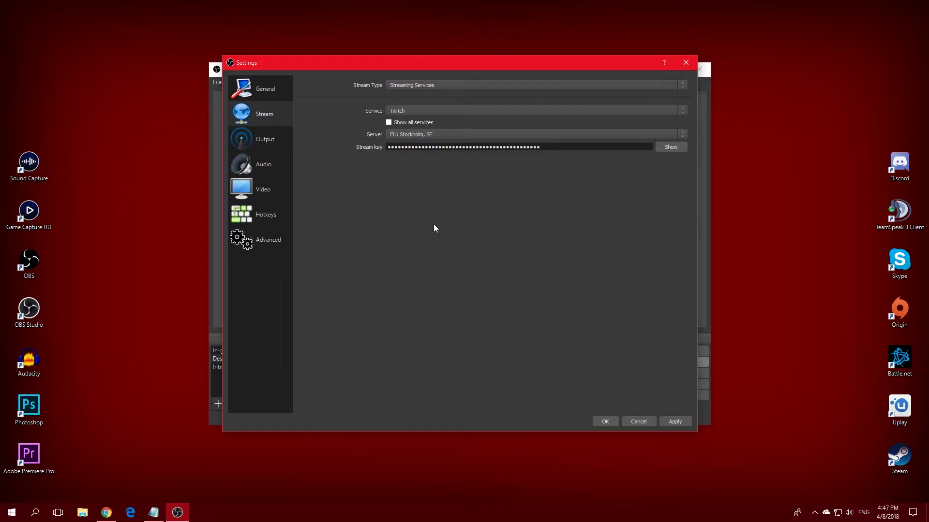
click(469, 135)
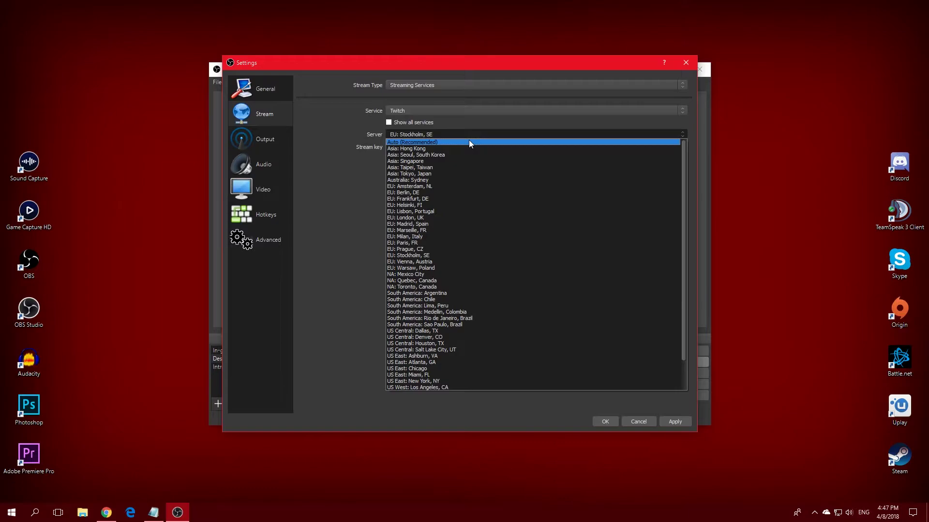
click(452, 134)
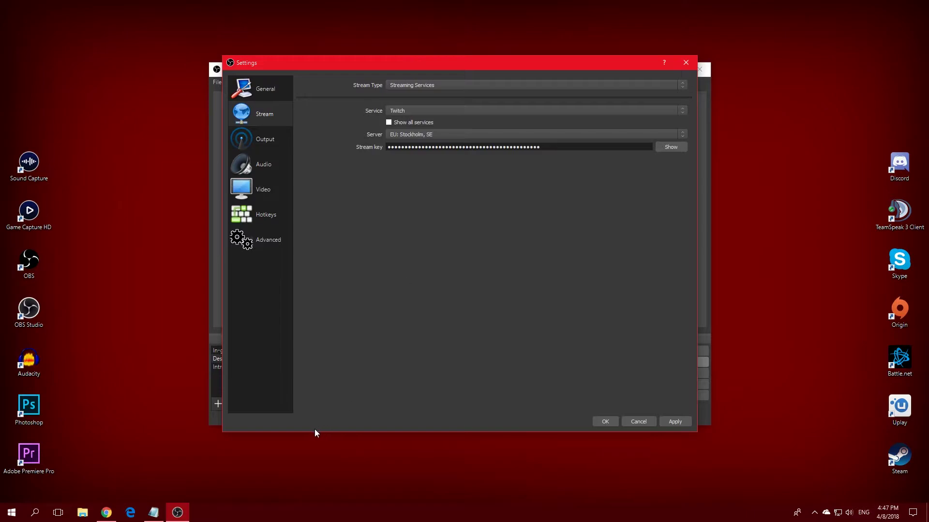
- Switch to Chrome and download twitchtest-1.4.zip from the TwitchTest page on r1ch.net
click(115, 510)
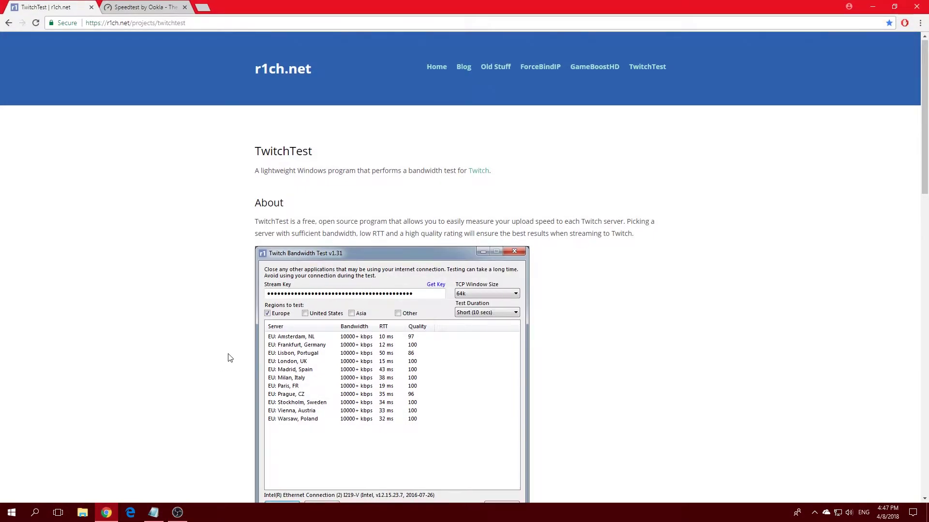
scroll(232, 362, down, 9)
scroll(242, 380, down, 5)
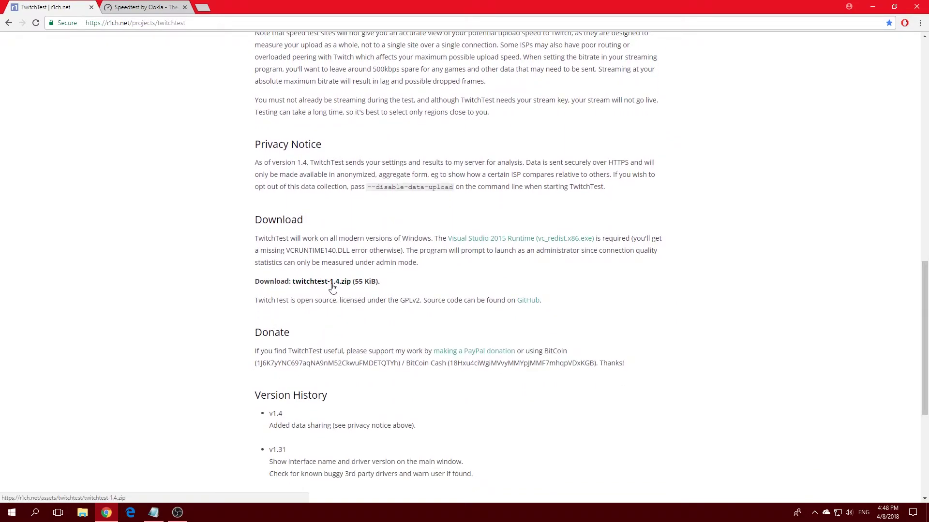
click(332, 286)
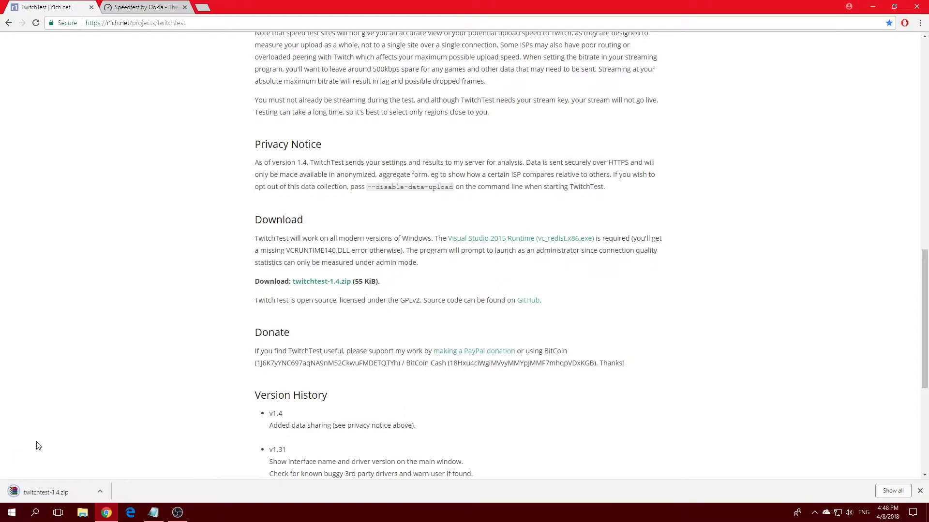
- Open the downloaded twitchtest-1.4.zip archive in WinRAR and run TwitchTest.exe as administrator
click(55, 494)
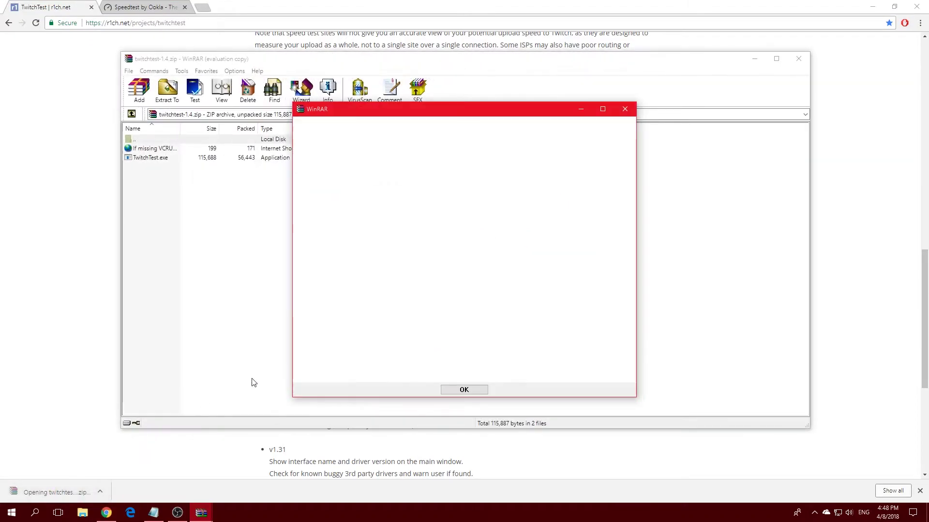
click(465, 391)
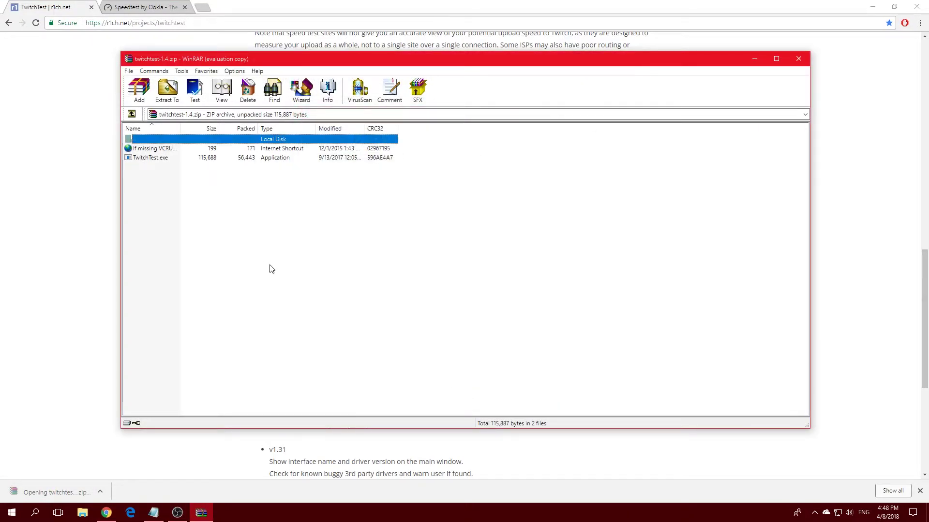
double_click(170, 161)
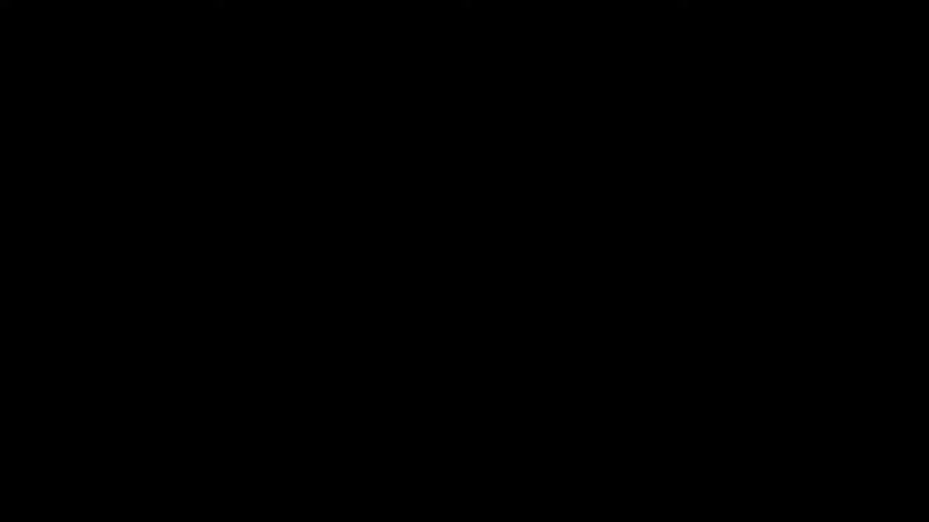
click(448, 235)
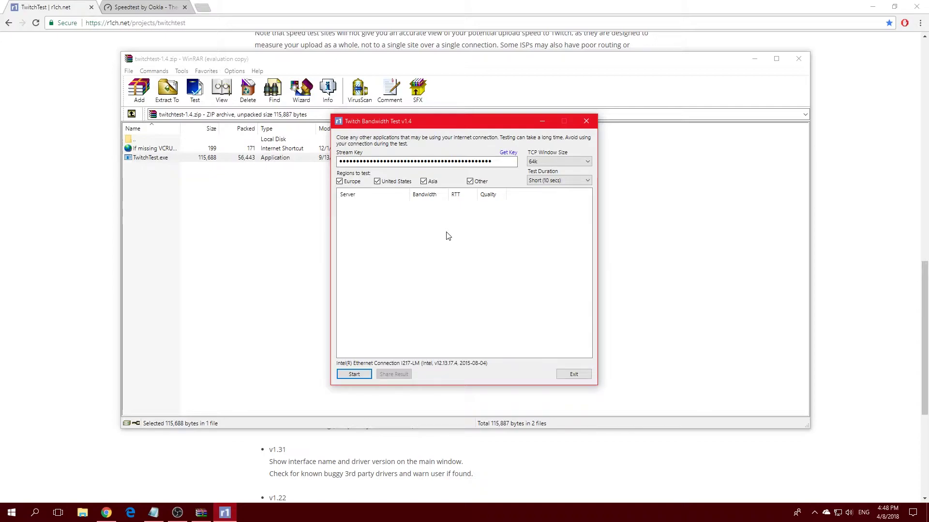
- Exclude United States, Asia and Other from the regions to test and start the bandwidth test for Europe only
drag(498, 161, 301, 156)
click(499, 165)
click(378, 183)
click(424, 182)
click(471, 183)
click(352, 375)
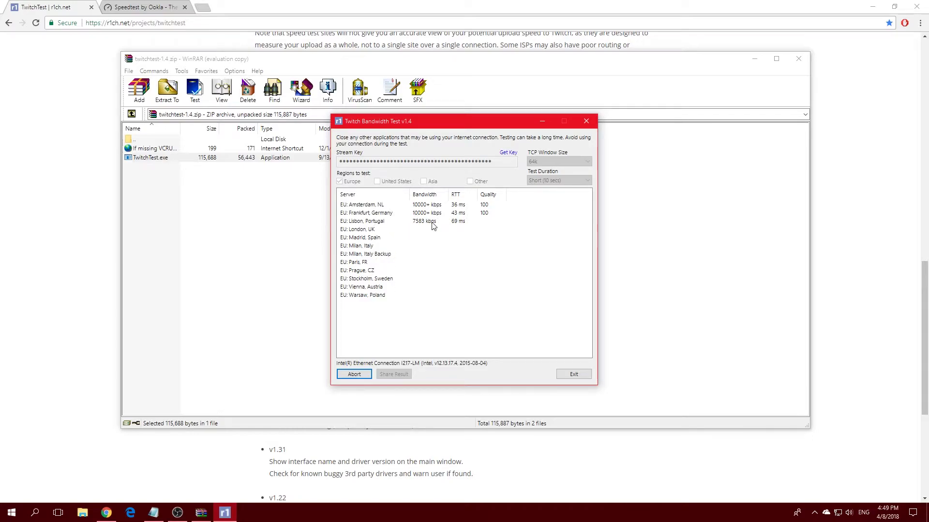
- Compare the European servers' bandwidth and quality, including Frankfurt and Stockholm, and abort the test and exit TwitchTest
click(386, 214)
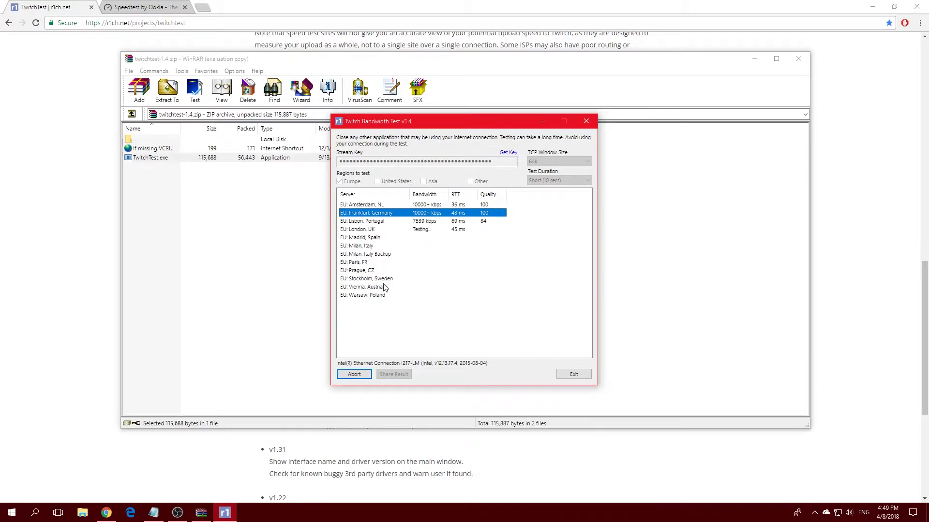
click(376, 281)
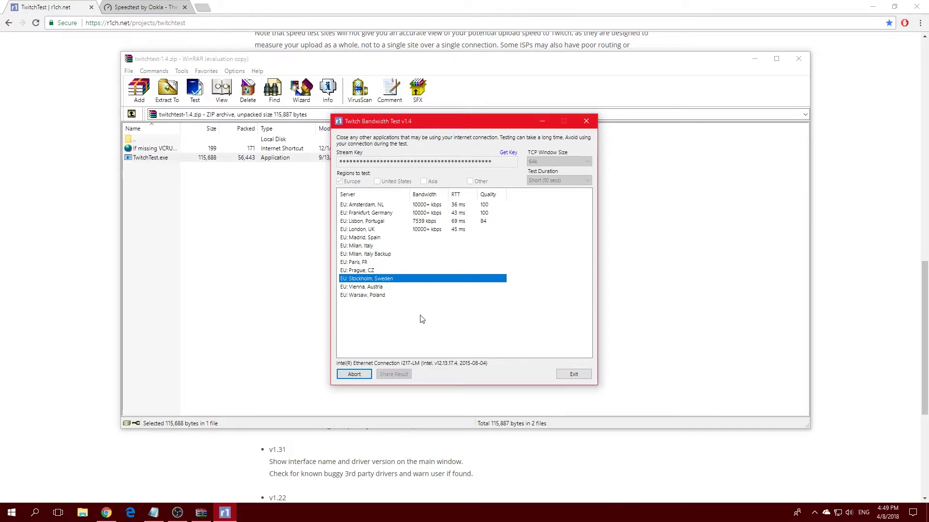
click(365, 374)
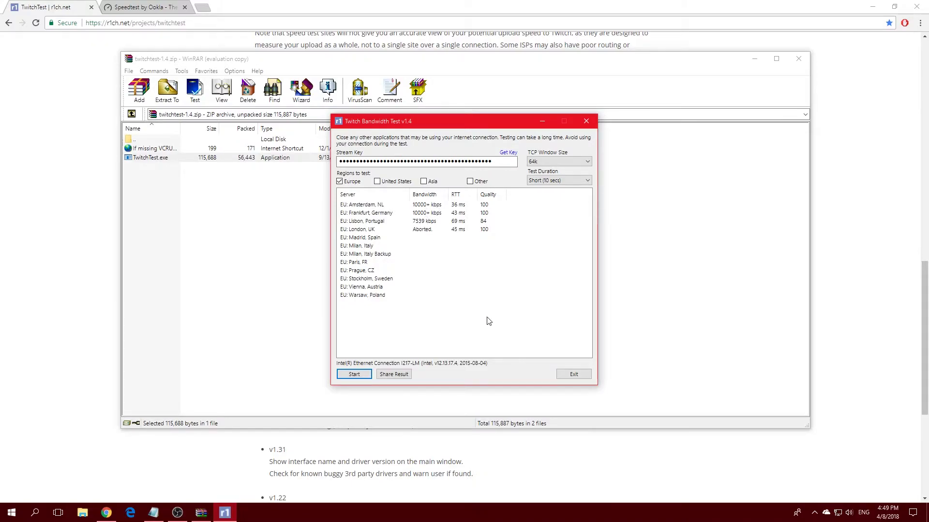
click(579, 376)
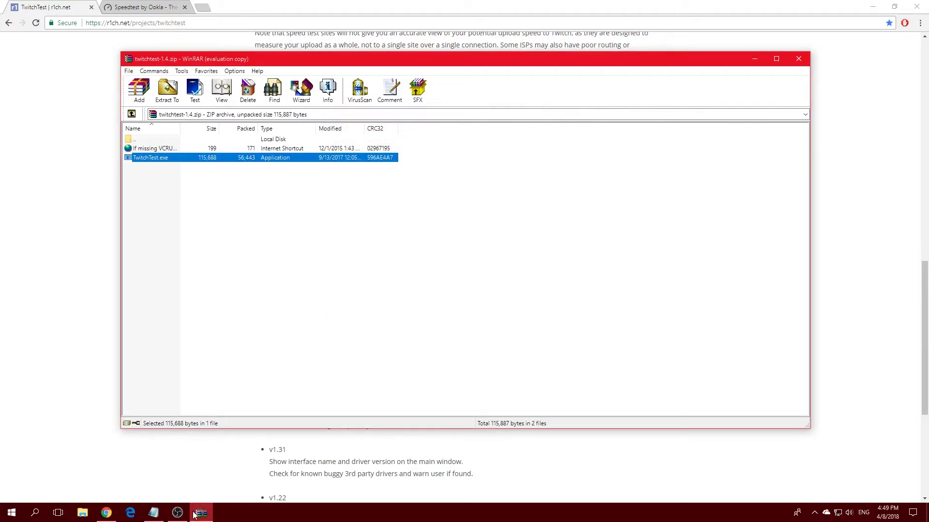
- Switch back to the OBS settings and choose EU: Stockholm, SE as the streaming server
click(177, 513)
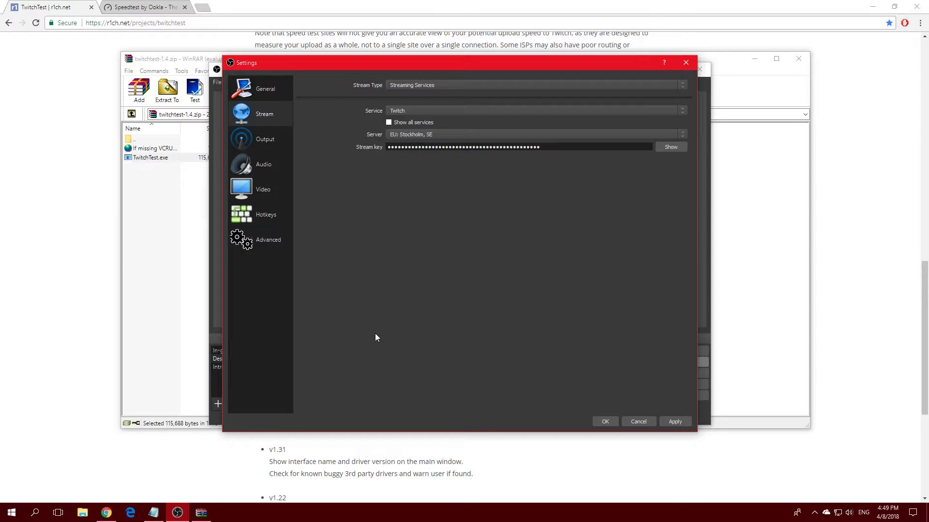
click(416, 137)
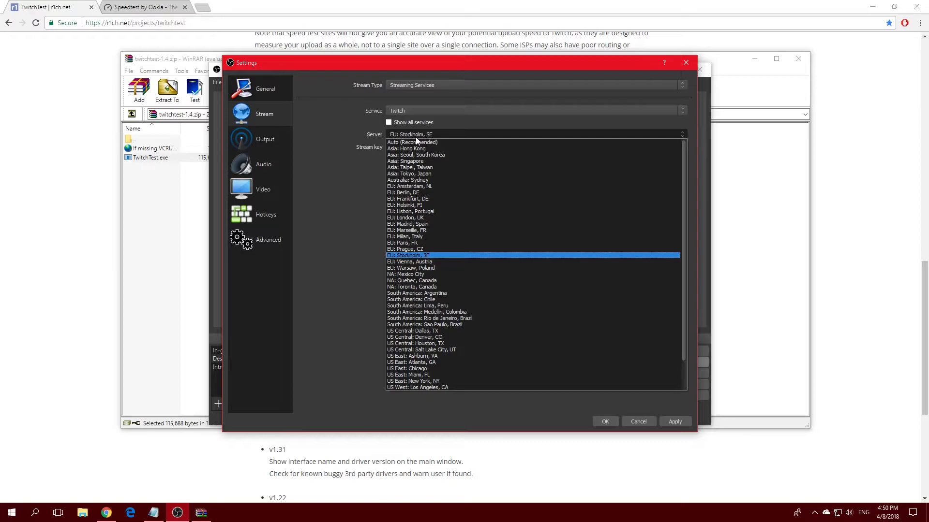
click(436, 255)
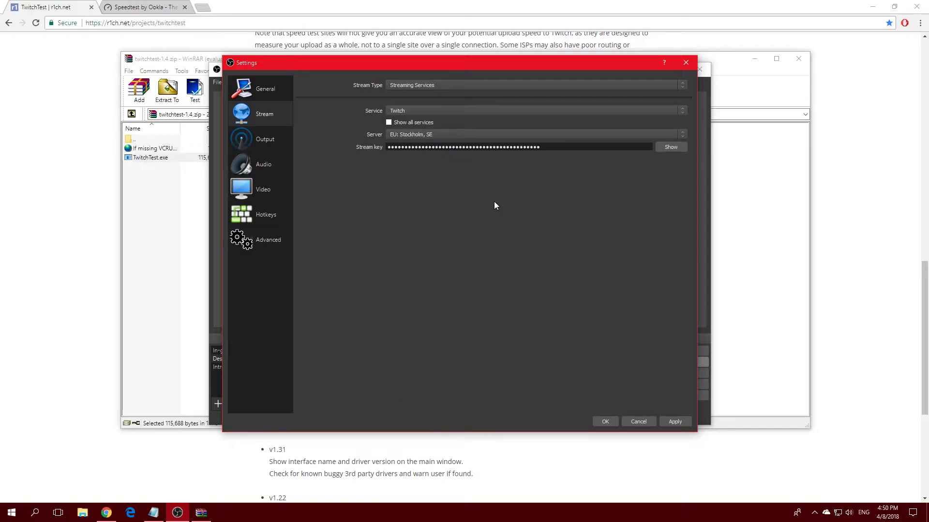
drag(554, 148, 345, 140)
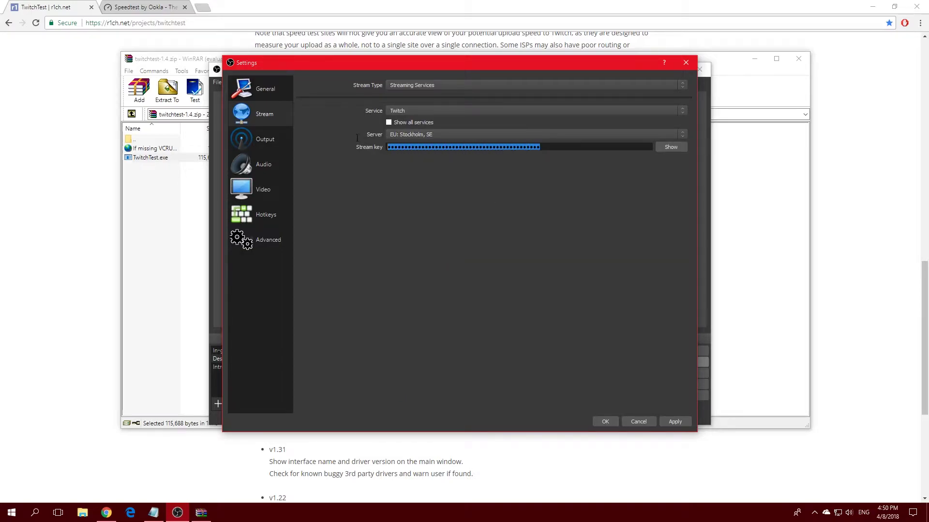
click(542, 148)
drag(541, 147, 382, 148)
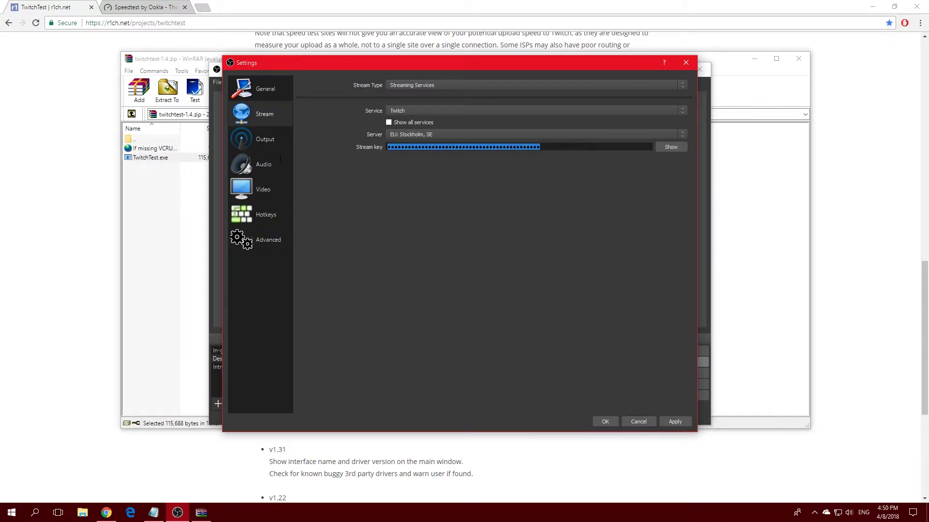
click(501, 178)
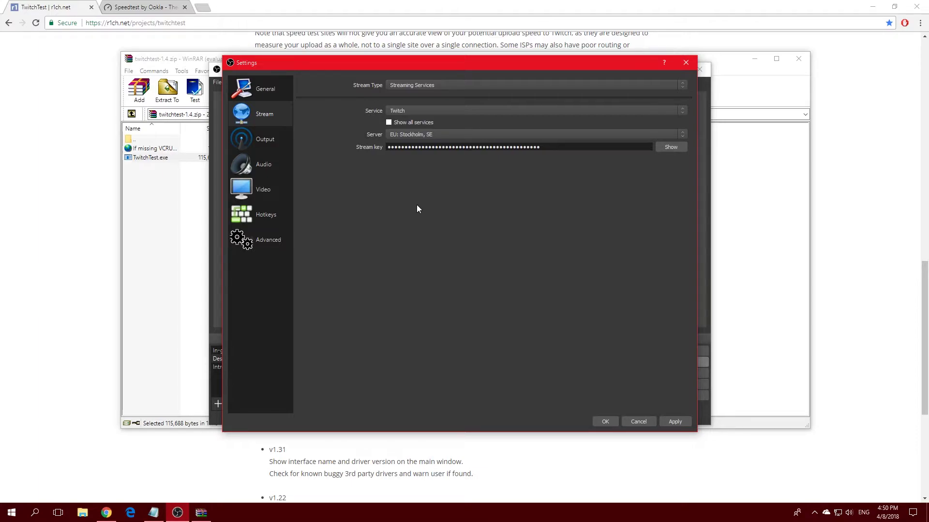
- Check the streaming output settings against the resolution and frame rate in the Video settings
click(260, 141)
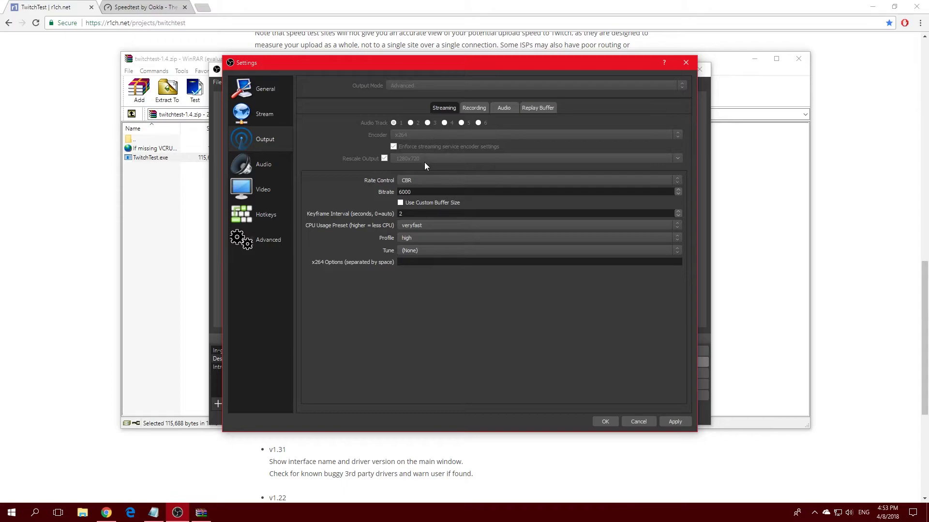
click(265, 186)
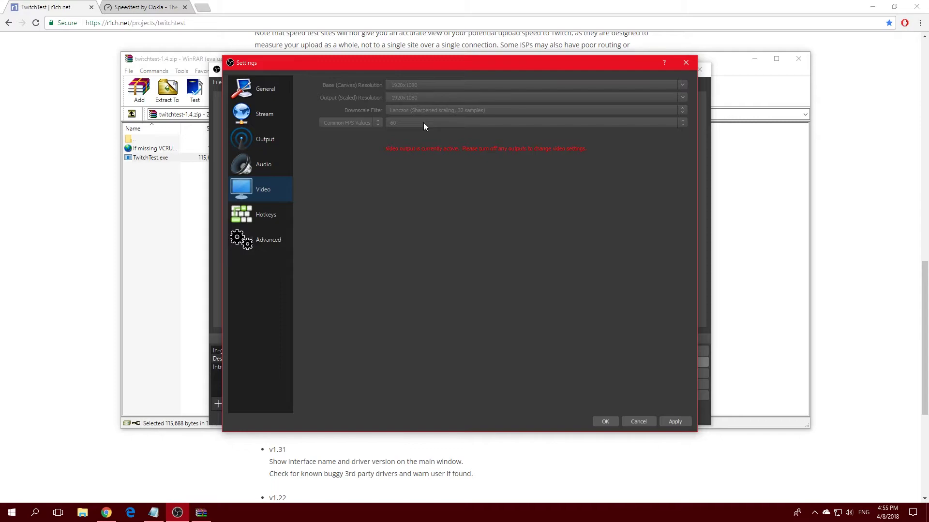
click(258, 139)
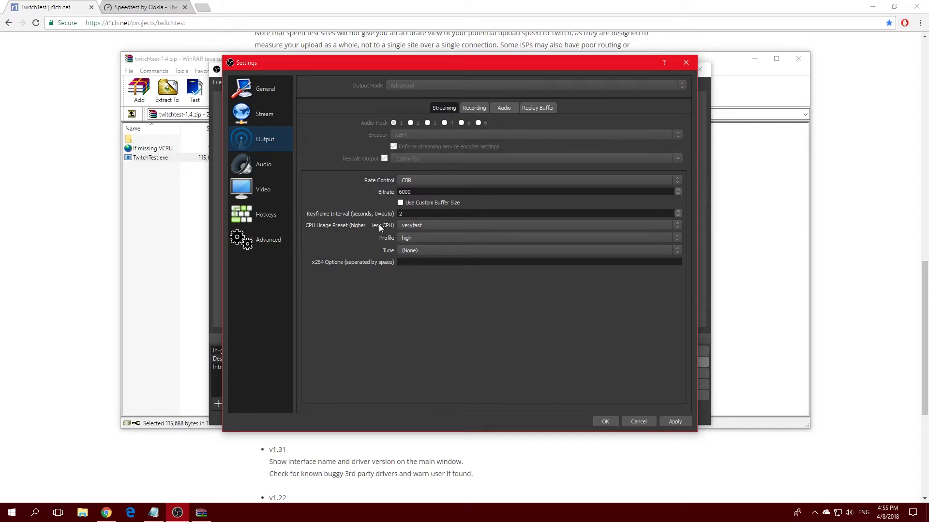
- Review the available rate control methods and the bitrate used for the streaming output
click(411, 181)
click(412, 182)
click(411, 181)
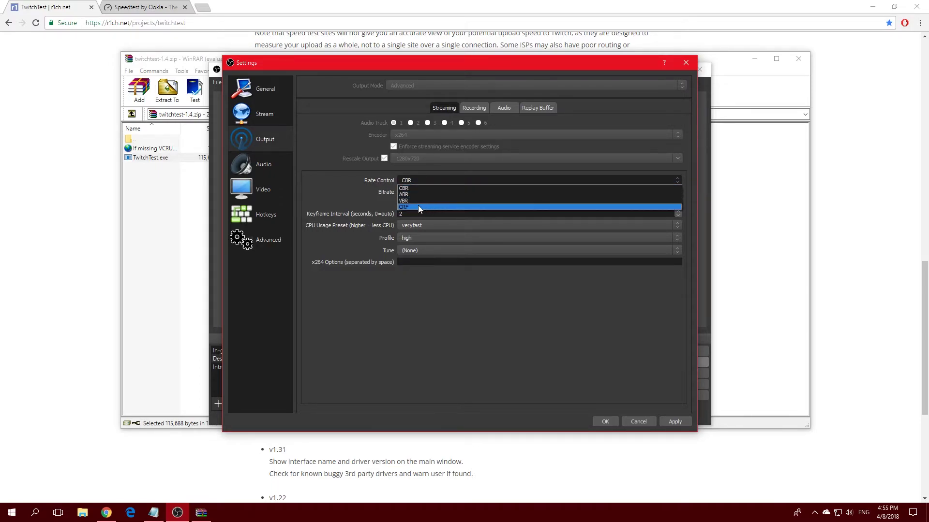
click(422, 181)
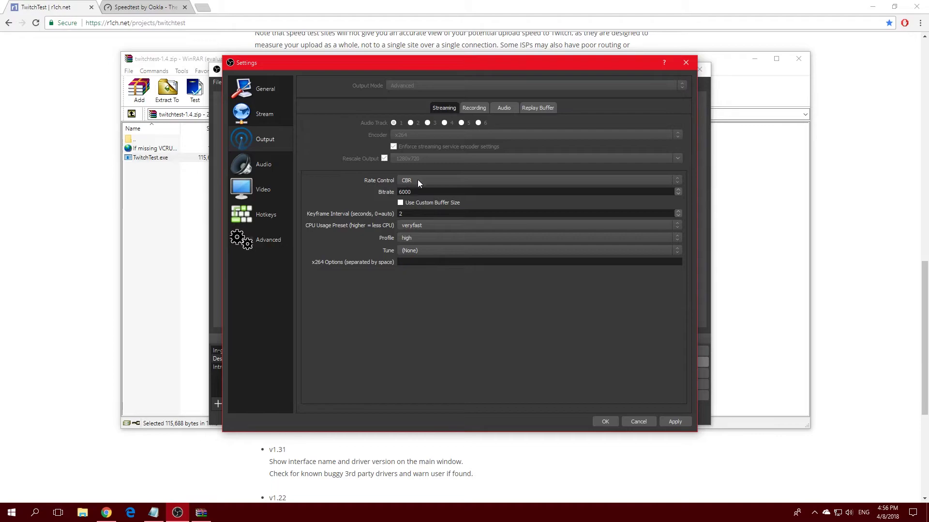
double_click(411, 192)
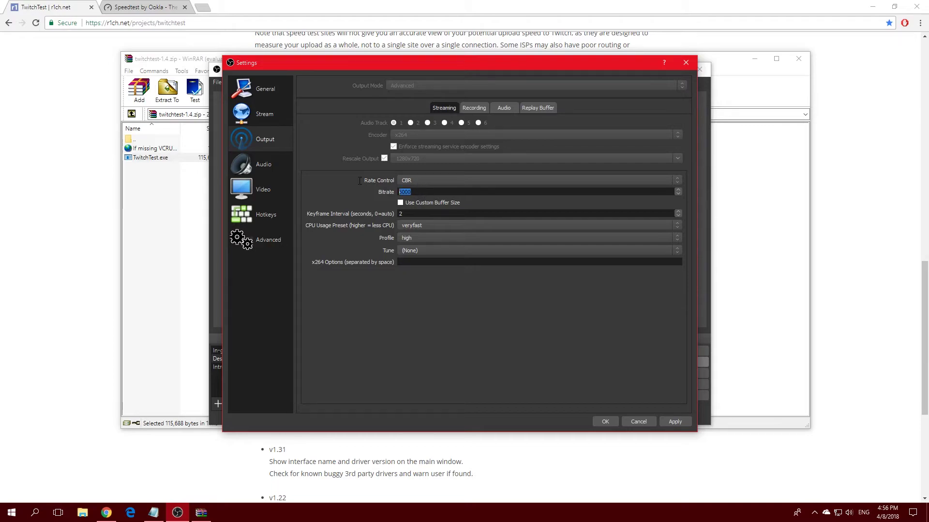
click(415, 193)
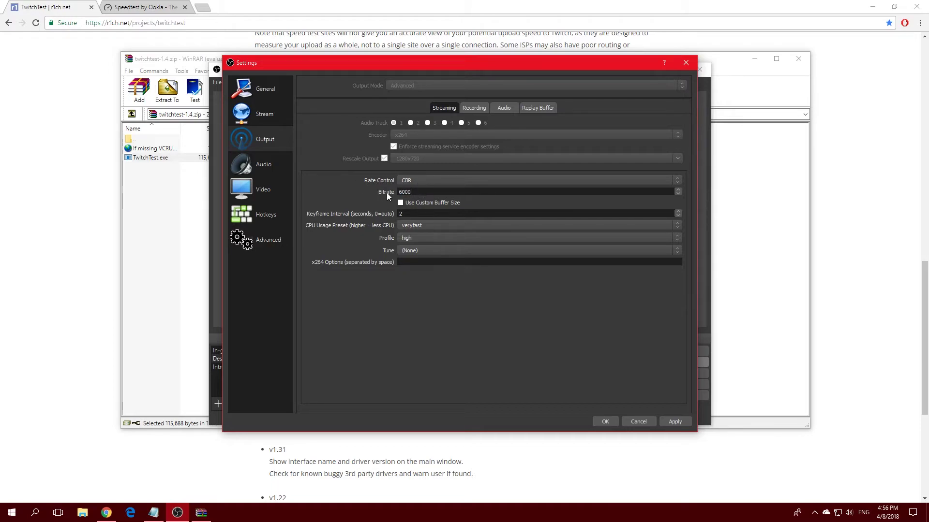
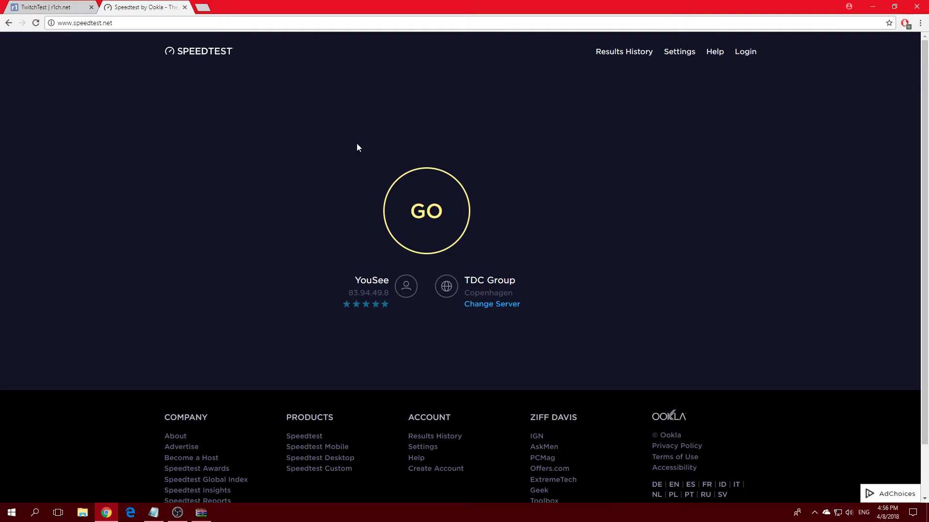
- Run the Speedtest internet speed test twice to measure the upload speed available for streaming
click(437, 211)
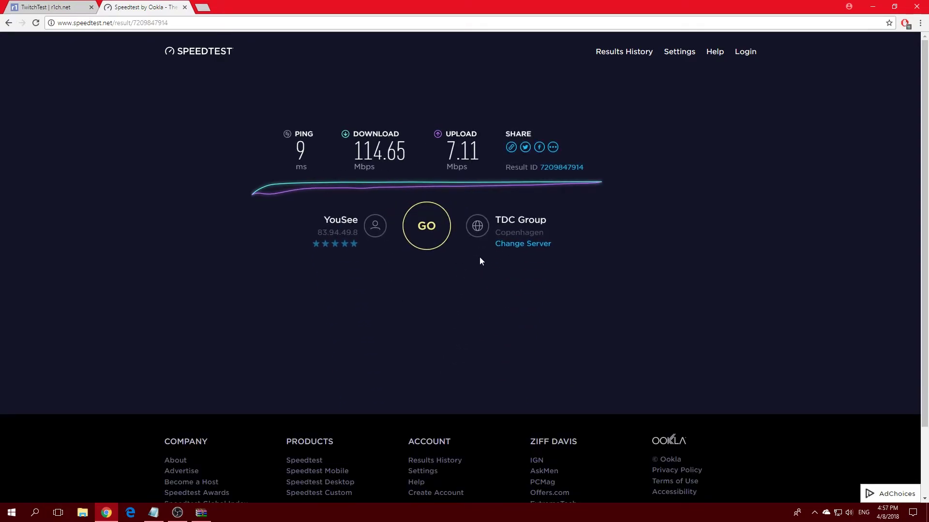
click(425, 237)
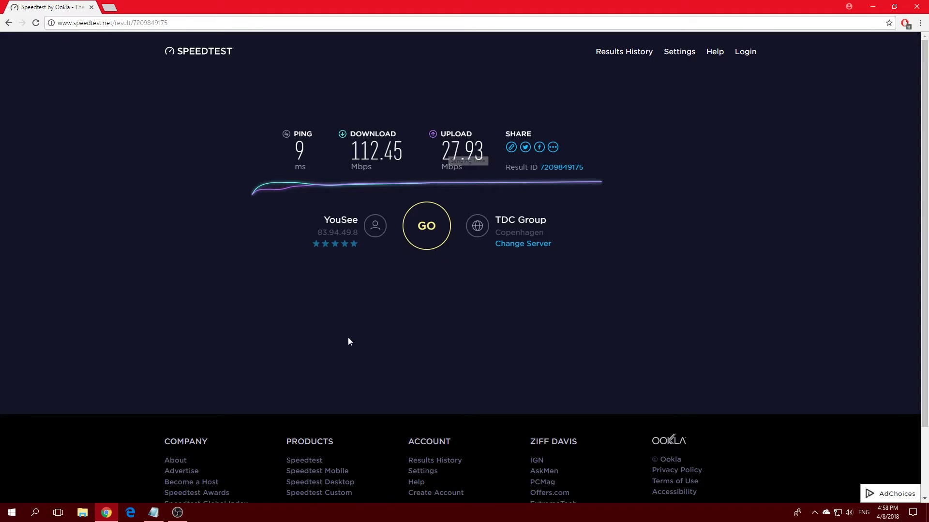
- Switch back to the OBS output settings and set the streaming bitrate to 6000
click(183, 515)
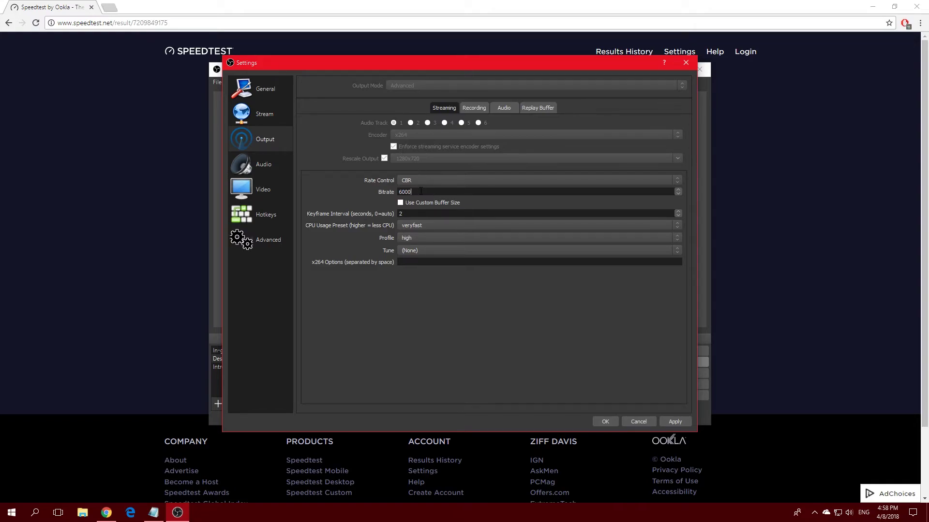
drag(421, 191, 351, 190)
click(419, 191)
double_click(408, 192)
text(3)
drag(418, 193, 363, 203)
click(422, 192)
drag(417, 191, 346, 194)
text(600)
- Keep the custom buffer size off and choose the veryfast CPU usage preset and the high profile for the streaming encoder
click(438, 203)
click(431, 202)
drag(414, 214, 375, 215)
click(420, 226)
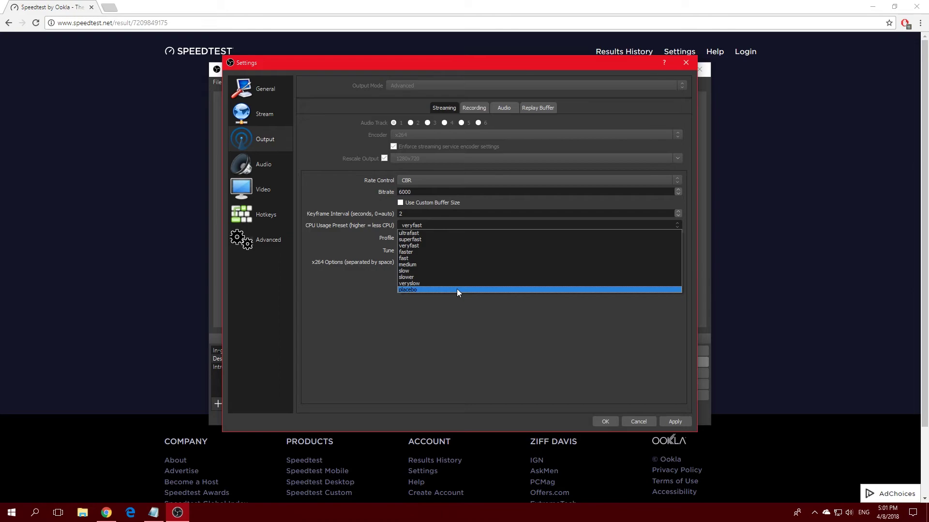
click(428, 247)
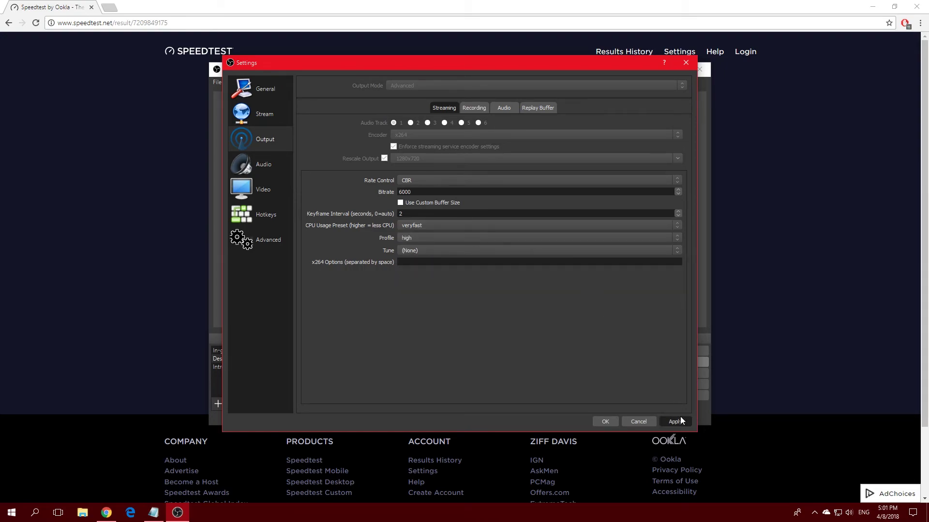
click(408, 239)
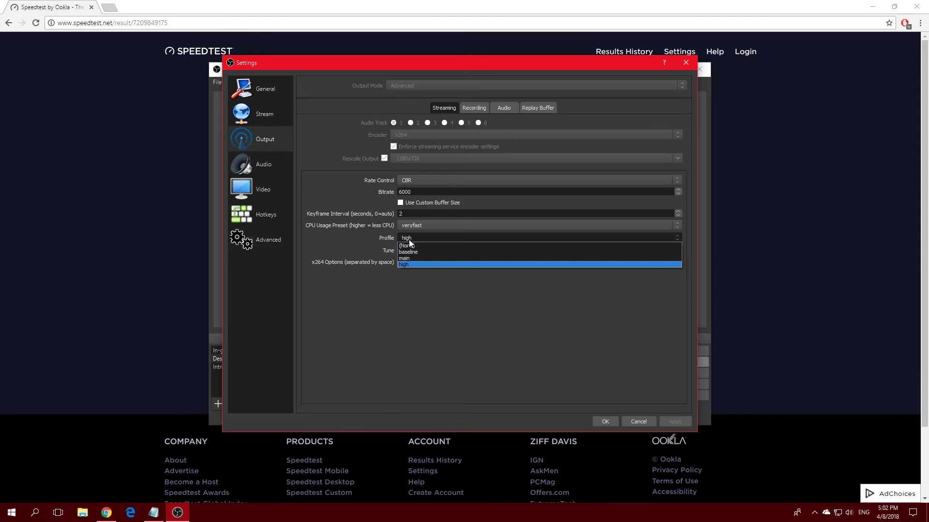
click(451, 265)
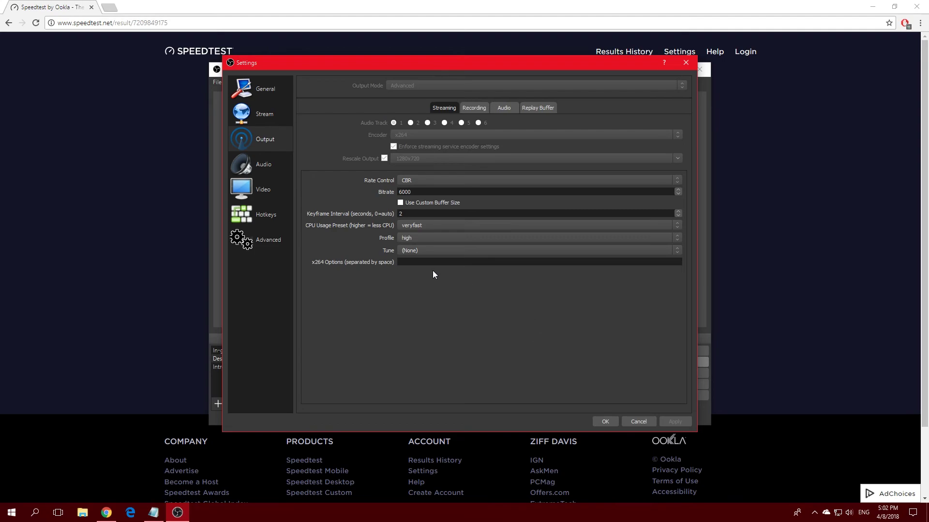
- Go to the Audio settings and choose a sample rate of 48khz
click(273, 172)
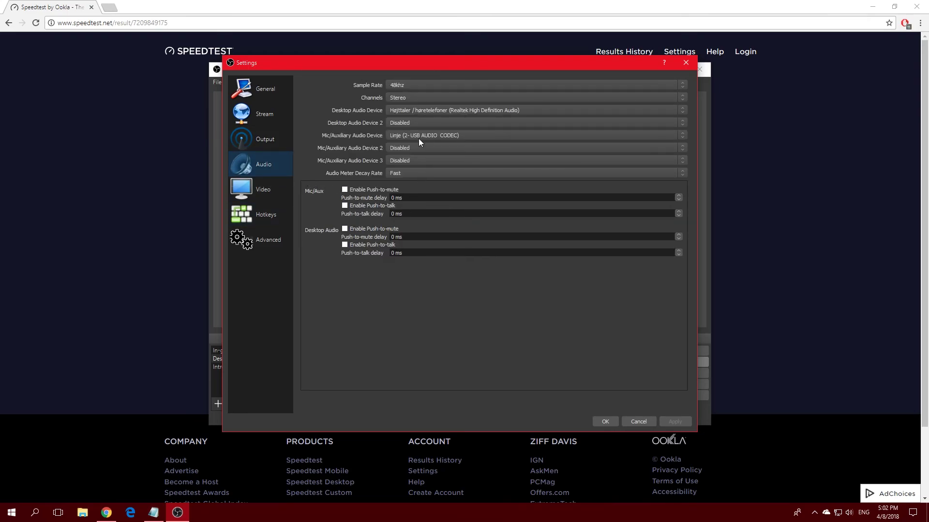
click(402, 84)
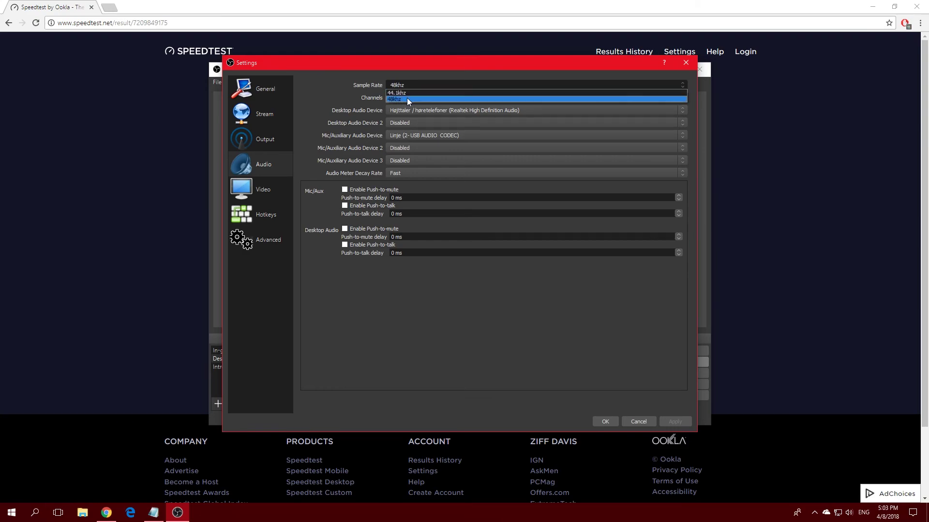
click(407, 98)
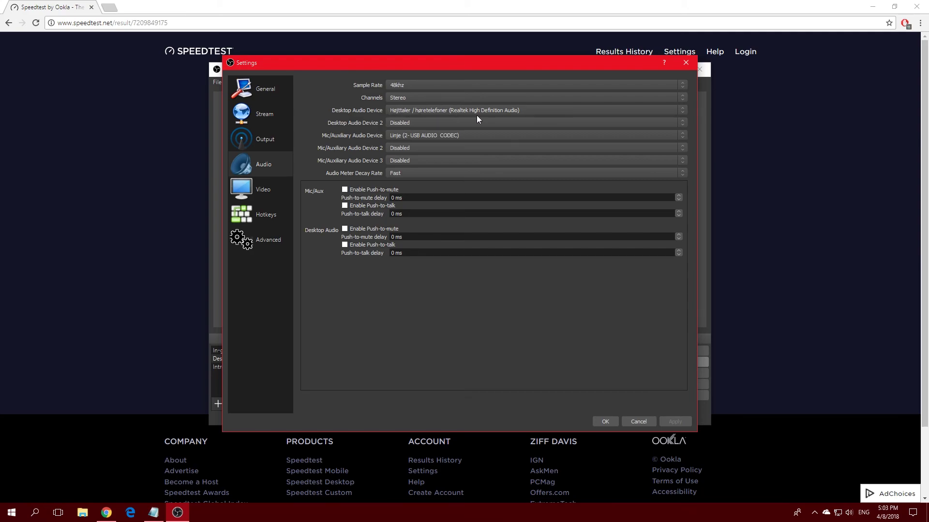
- Review the available devices for the desktop audio and the first mic/auxiliary input
click(589, 106)
click(564, 112)
click(484, 133)
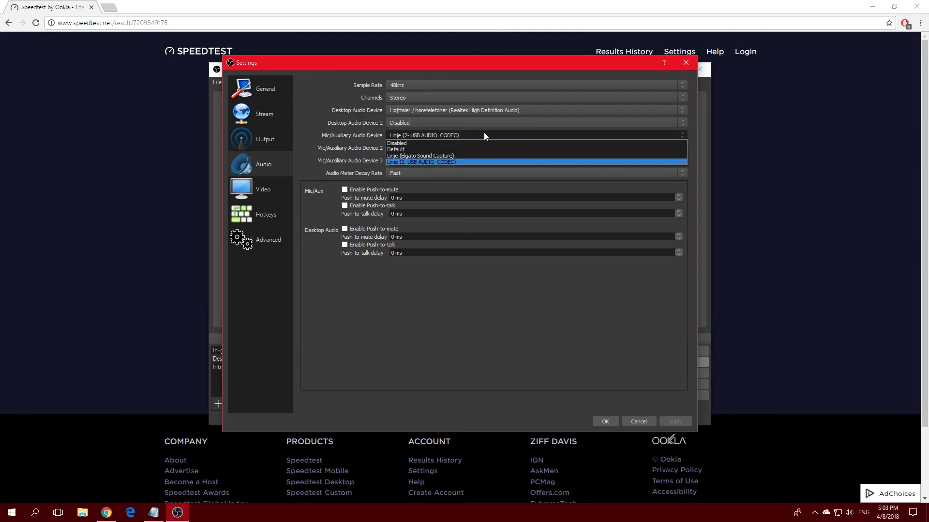
click(484, 132)
click(466, 133)
click(477, 132)
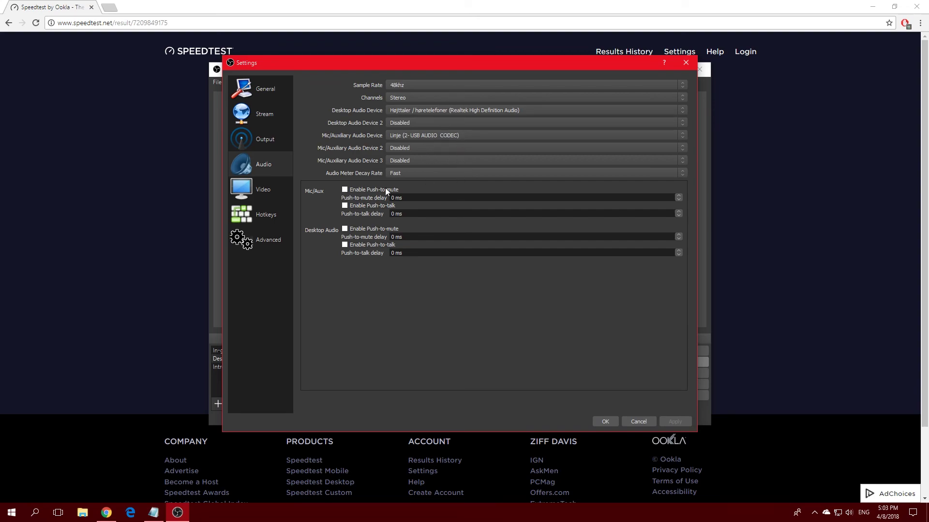
- Check the Video resolution and frame rate against the streaming output settings, and accept and close the settings
click(261, 196)
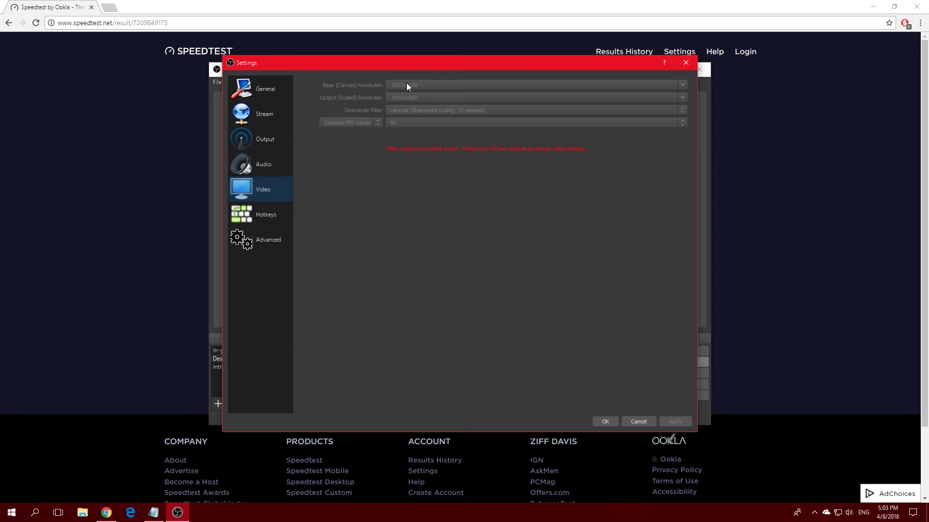
click(276, 145)
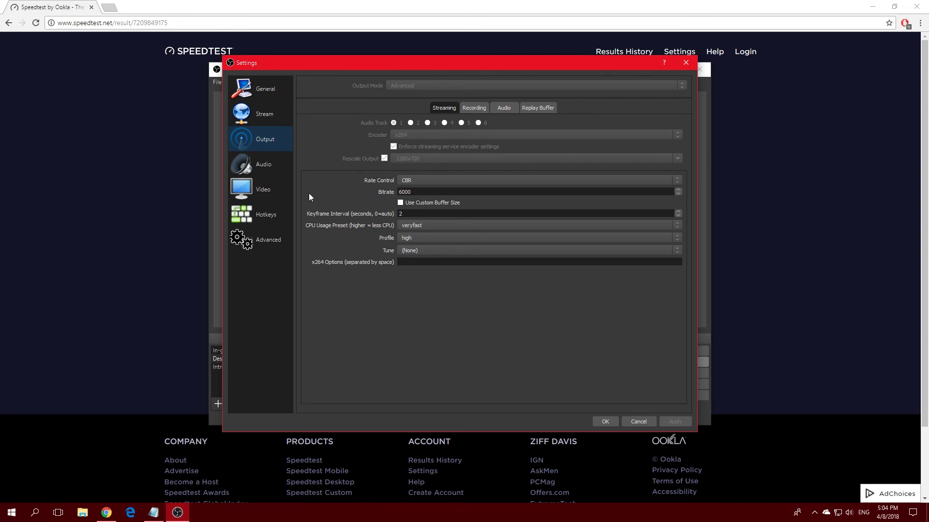
click(271, 194)
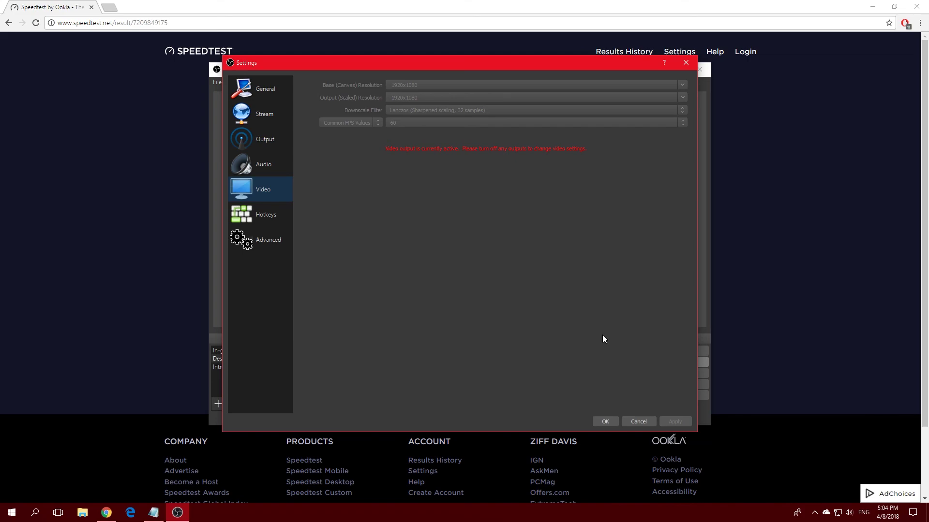
click(607, 420)
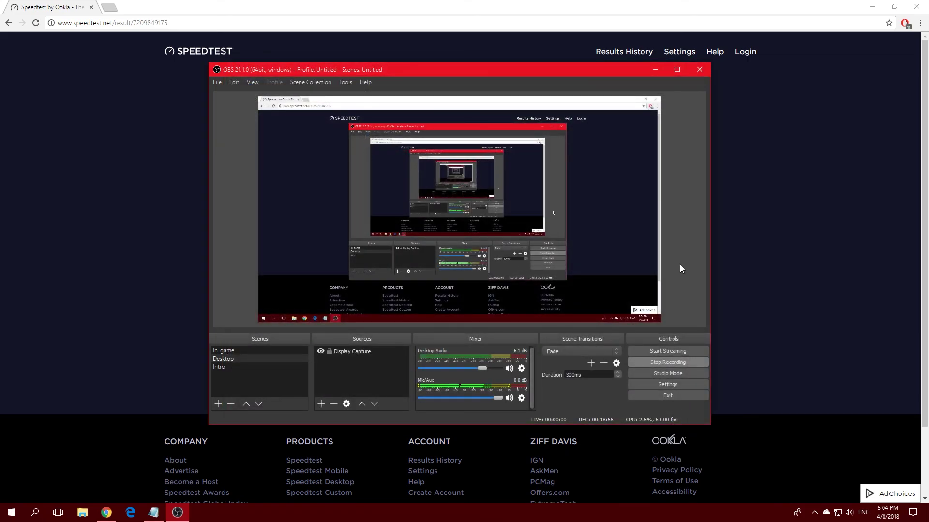